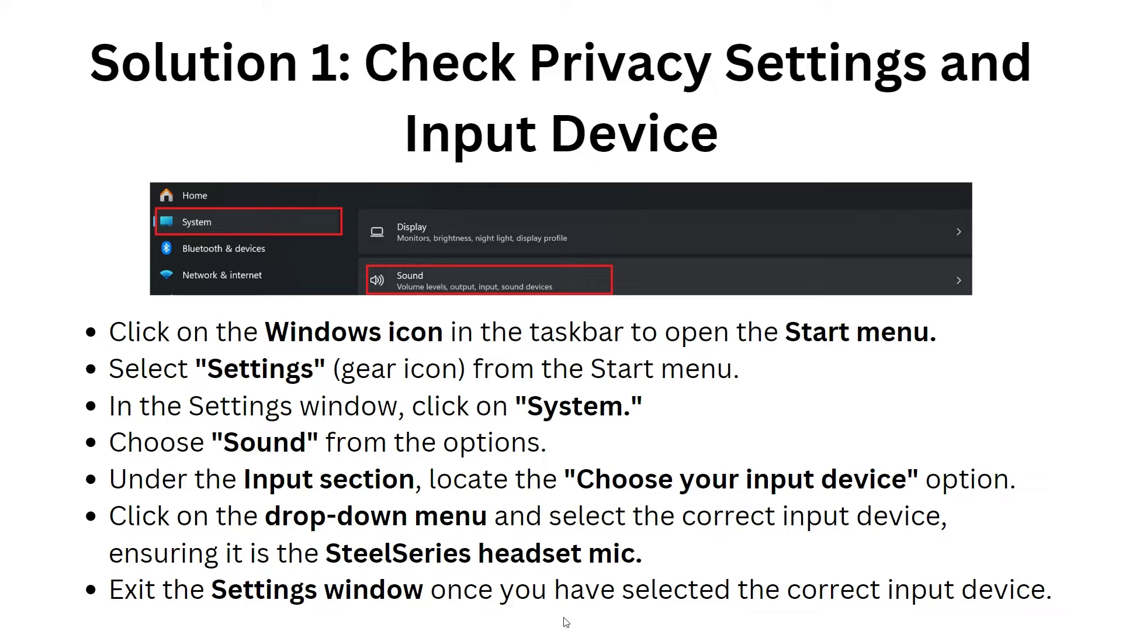
Minimize the full-screen Solution 1 slideshow from the taskbar to reveal the Windows desktop.
{"action": "left_click", "coordinate": [561, 619]}
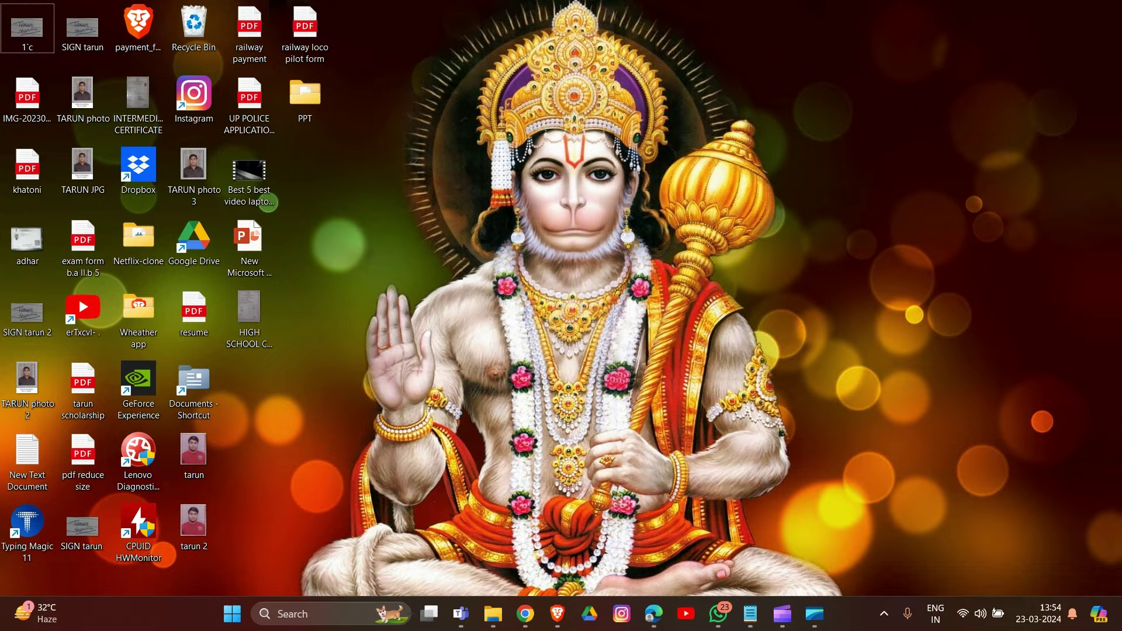
Open Settings at System > Sound, where Realtek(R) Audio Speakers is the output device.
{"action": "left_click", "coordinate": [233, 614]}
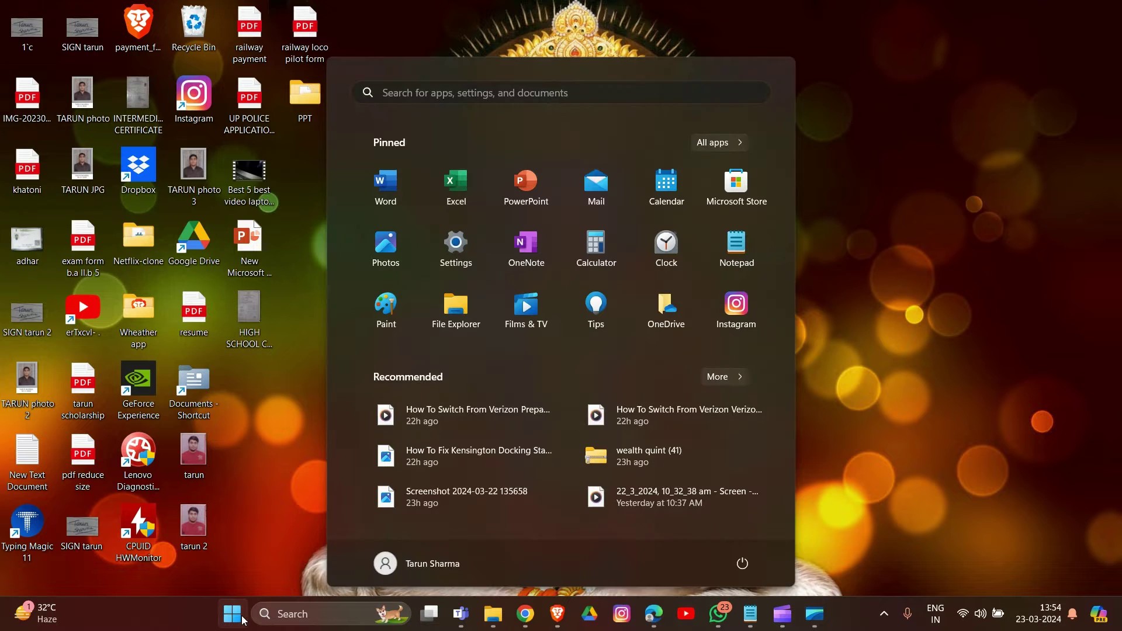
{"action": "left_click", "coordinate": [457, 248]}
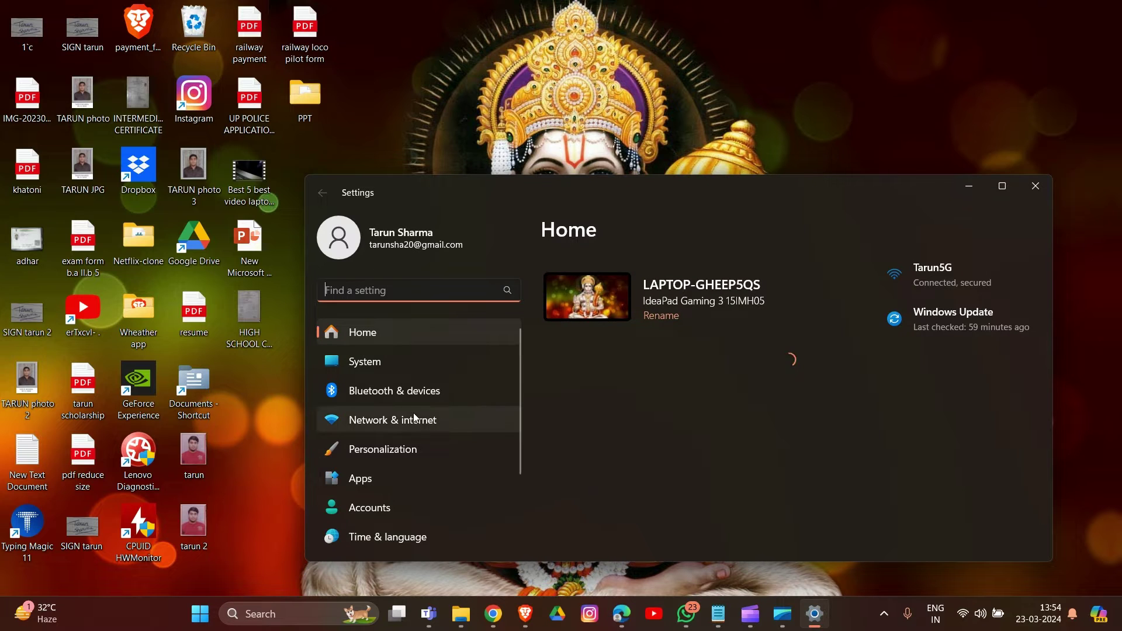
{"action": "left_click", "coordinate": [395, 363]}
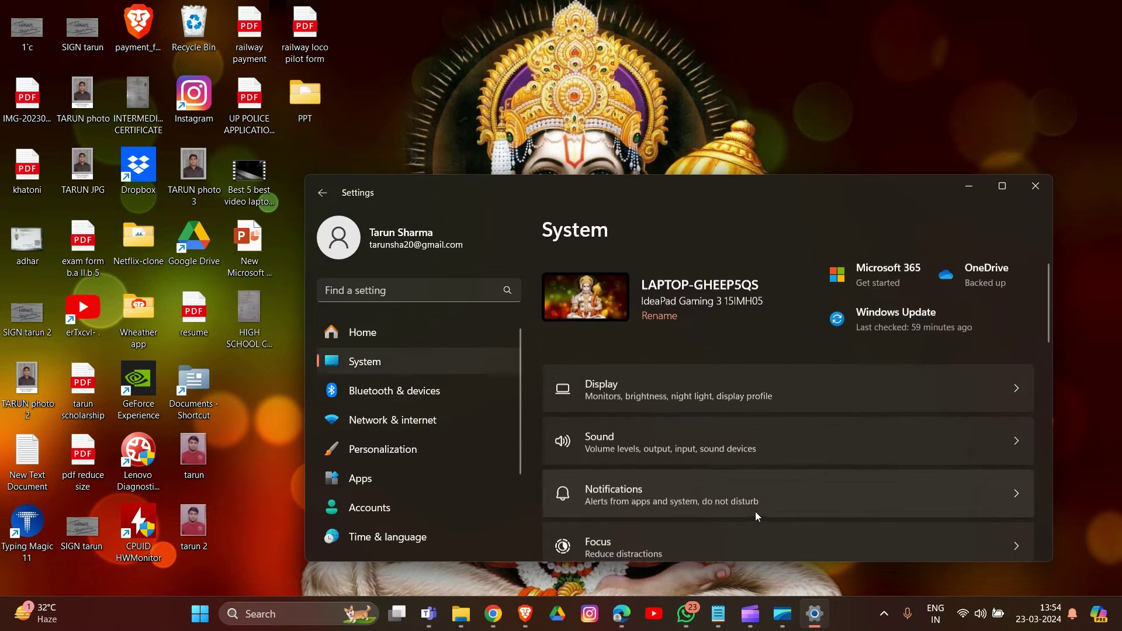
{"action": "left_click", "coordinate": [655, 435]}
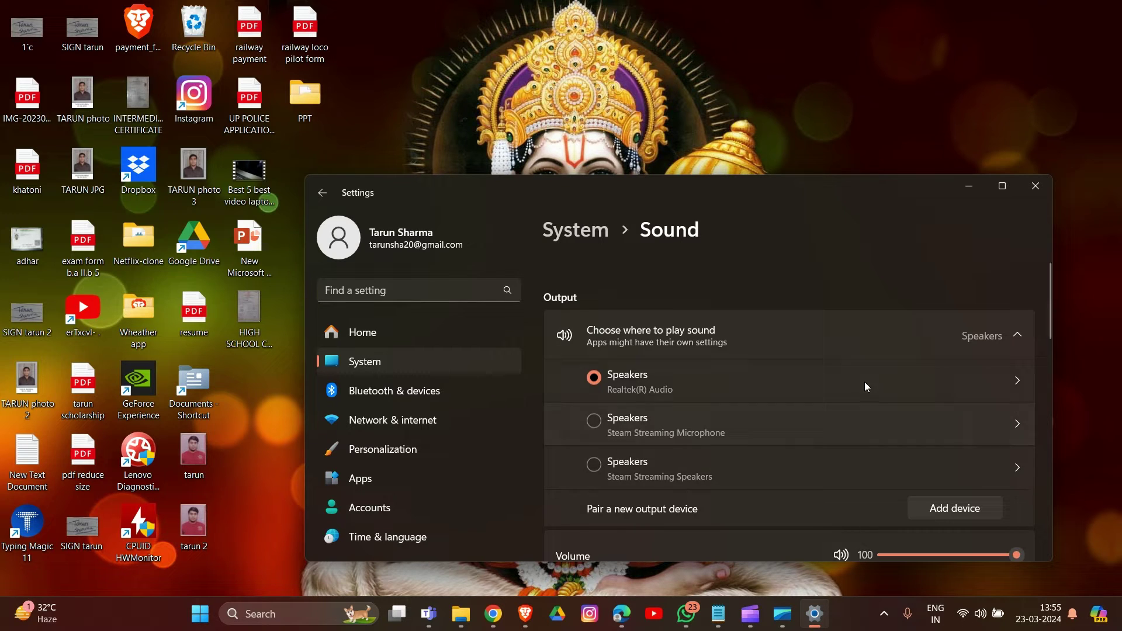
{"action": "scroll", "coordinate": [864, 381], "scroll_direction": "down", "scroll_amount": 3}
Collapse the output devices list and bring the Input section into view.
{"action": "scroll", "coordinate": [864, 381], "scroll_direction": "down", "scroll_amount": 5}
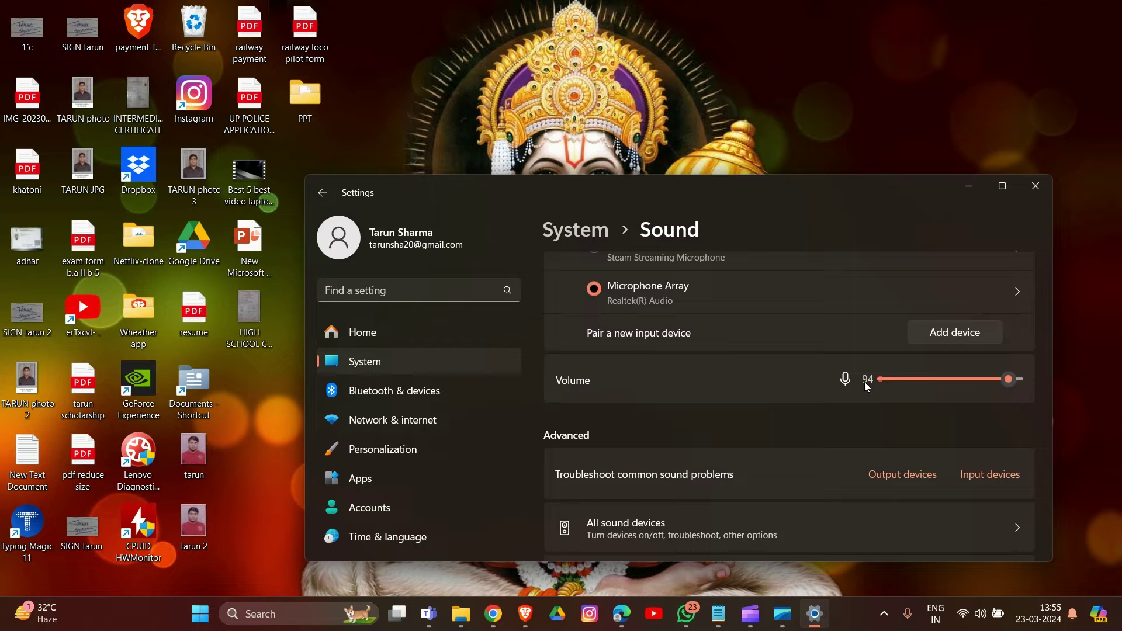
{"action": "scroll", "coordinate": [868, 387], "scroll_direction": "up", "scroll_amount": 5}
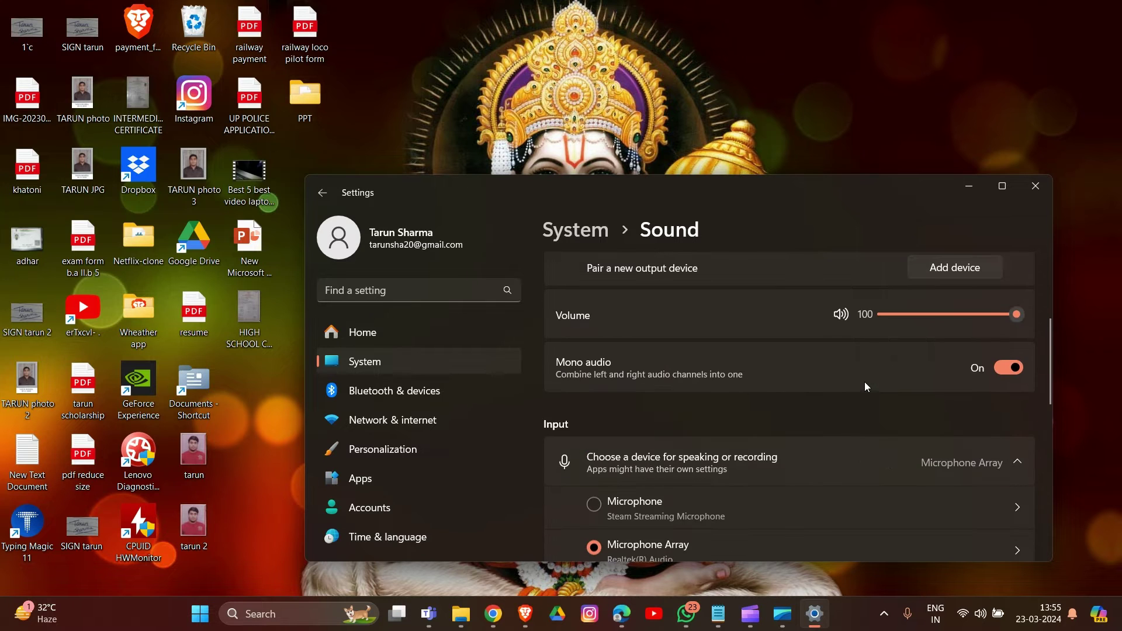
{"action": "scroll", "coordinate": [773, 381], "scroll_direction": "up", "scroll_amount": 3}
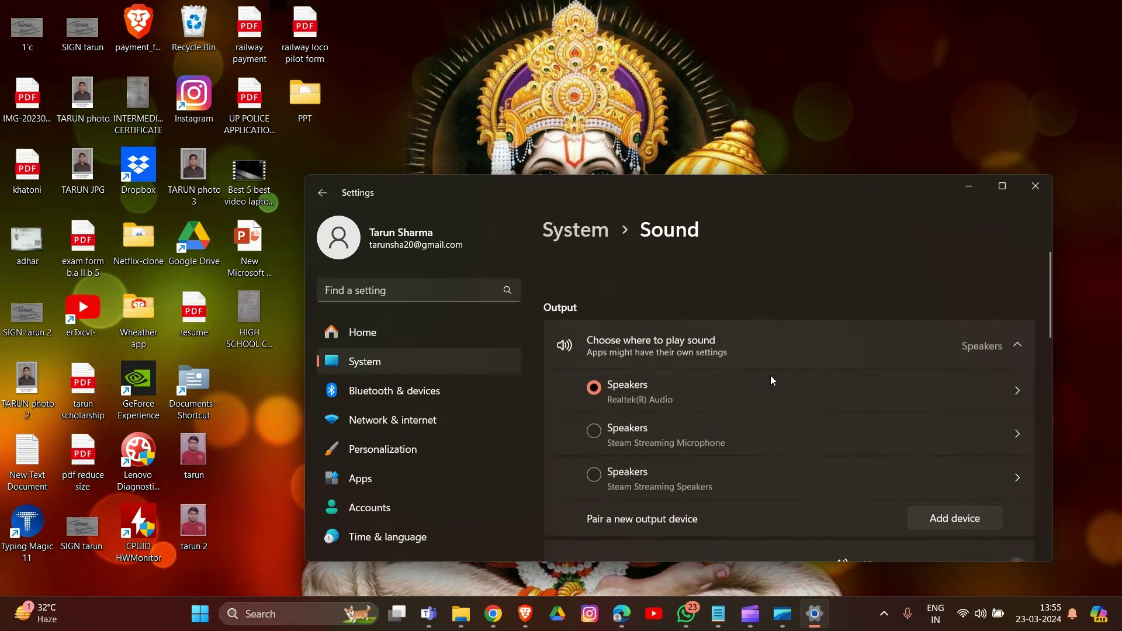
{"action": "left_click", "coordinate": [983, 336]}
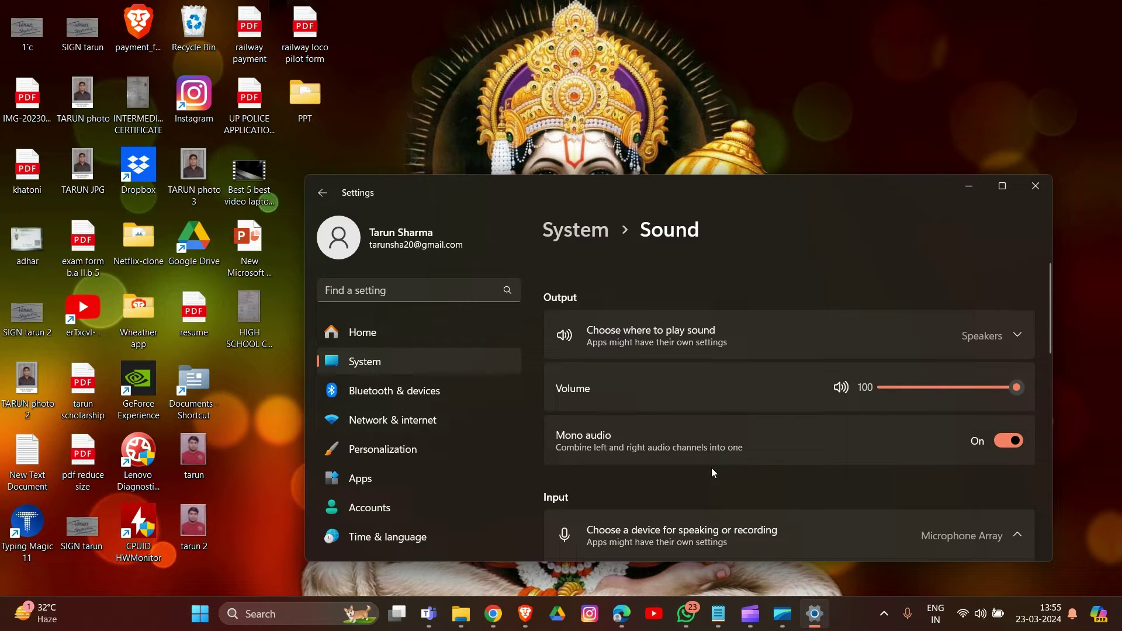
{"action": "scroll", "coordinate": [728, 455], "scroll_direction": "down", "scroll_amount": 3}
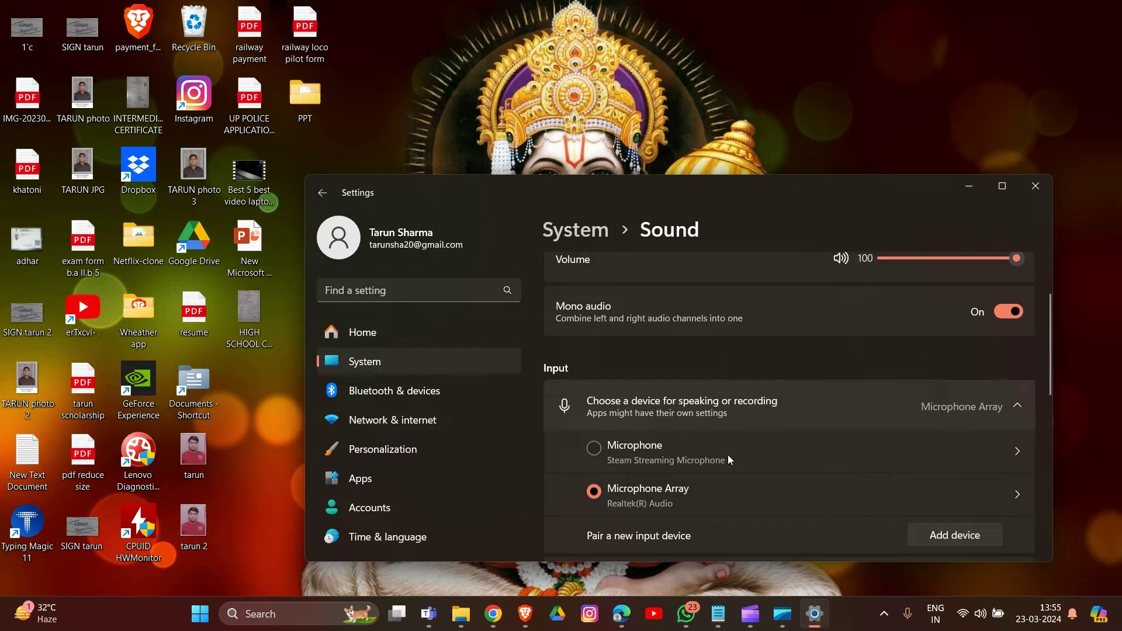
{"action": "scroll", "coordinate": [727, 454], "scroll_direction": "down", "scroll_amount": 3}
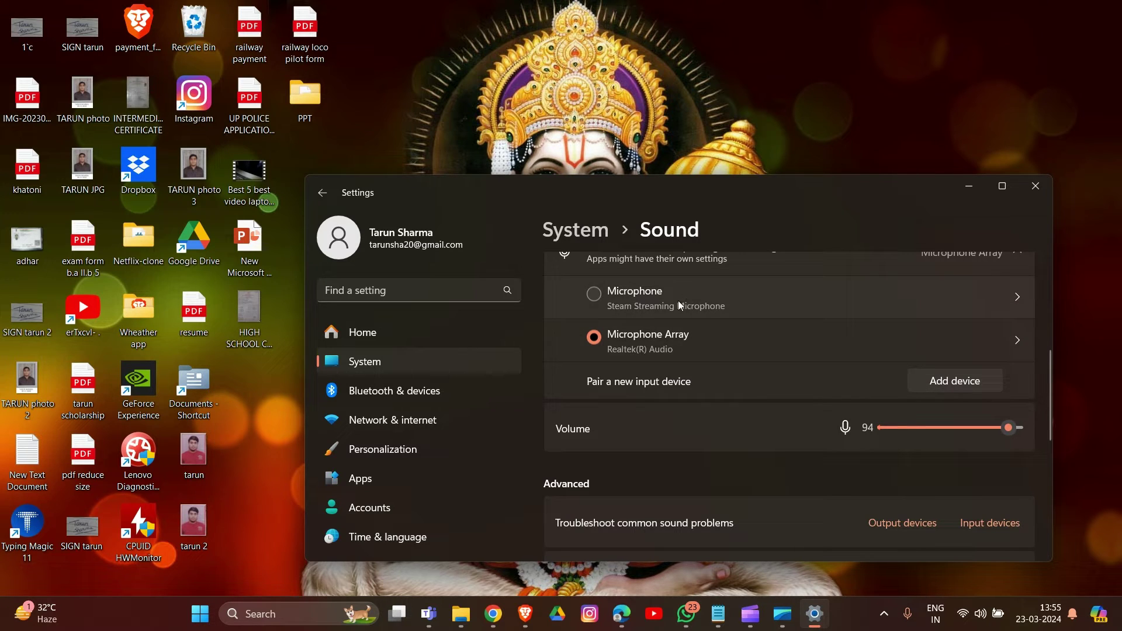
Try Steam Streaming Microphone, switch back to Microphone Array as input, and close Settings.
{"action": "left_click", "coordinate": [593, 294]}
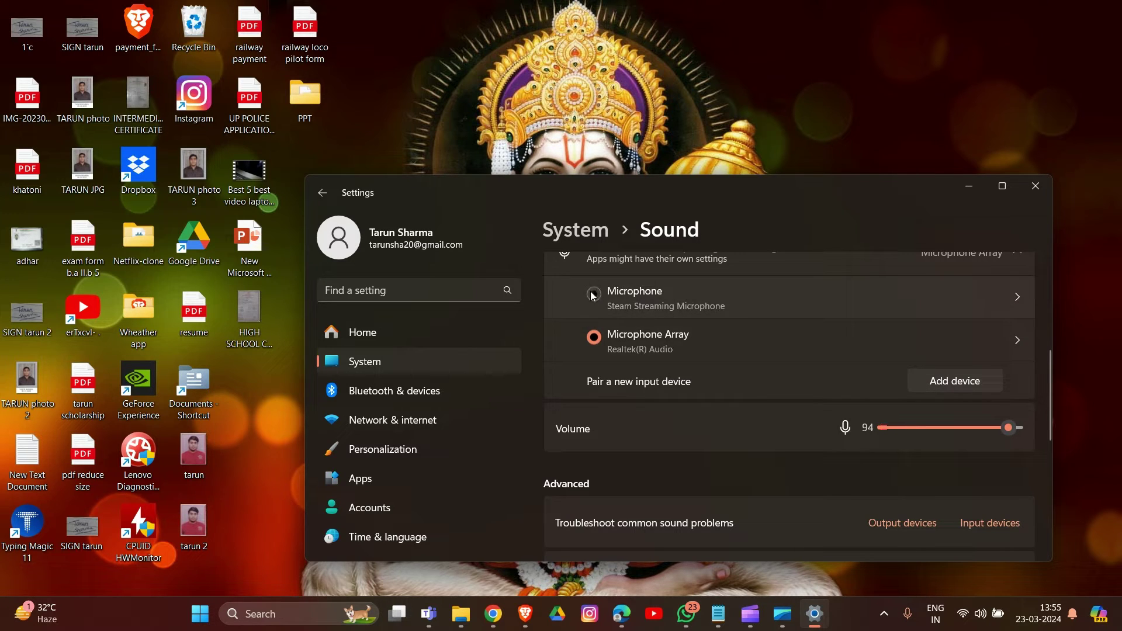
{"action": "left_click", "coordinate": [587, 348]}
{"action": "left_click", "coordinate": [1043, 192]}
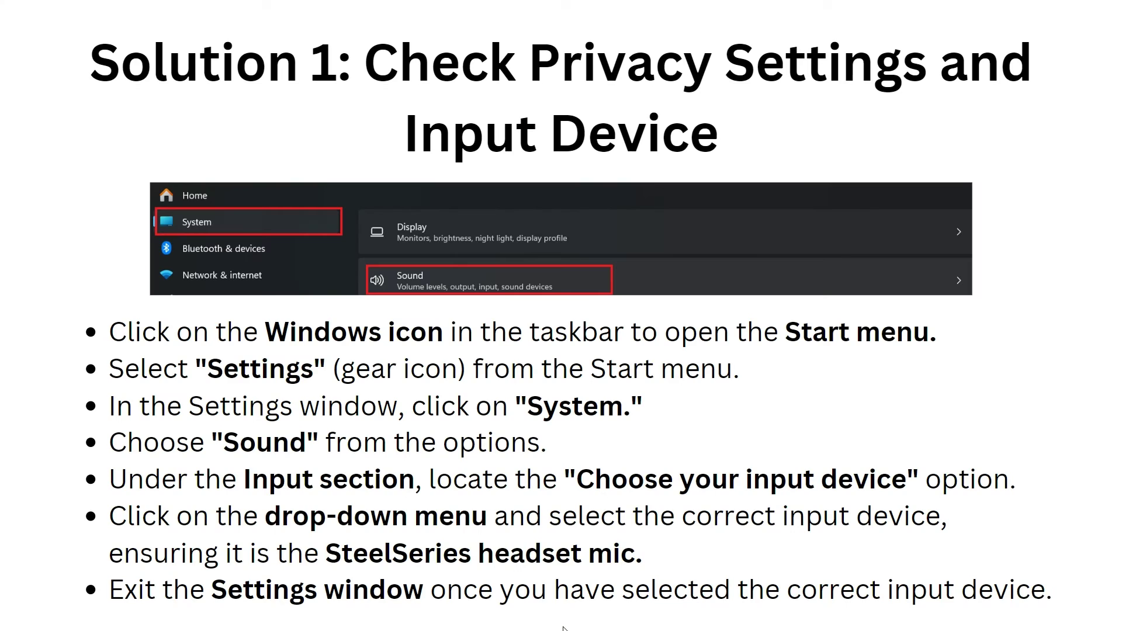
Advance to the Update Headset Driver slide and run devmgmt.msc from the Run dialog.
{"action": "key", "text": "Right"}
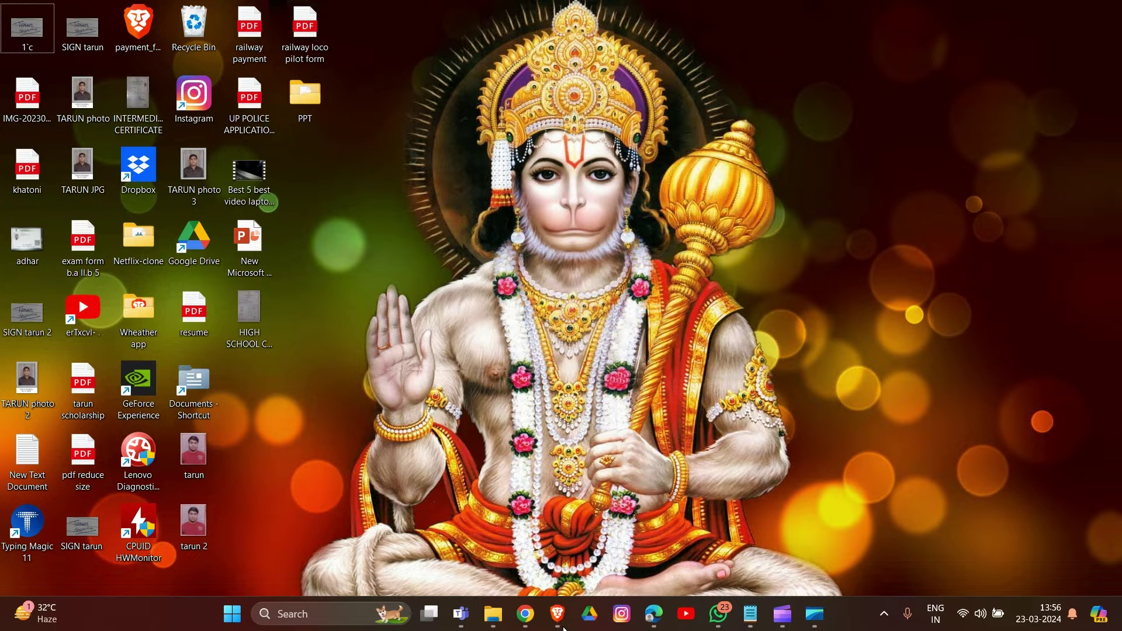
{"action": "key", "text": "super+r"}
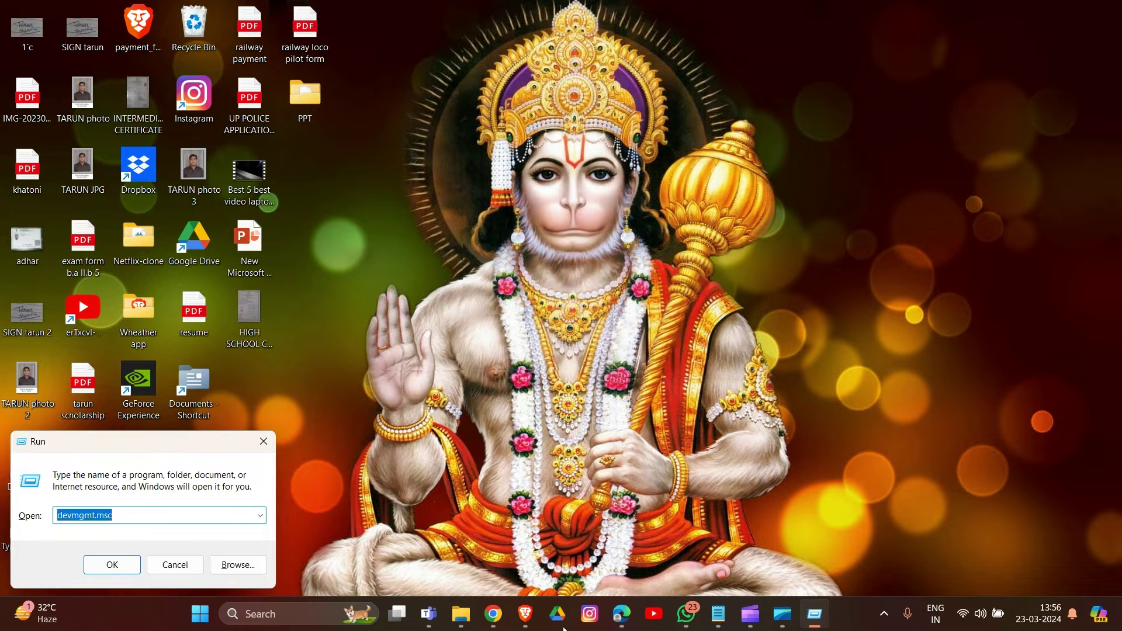
{"action": "left_click", "coordinate": [112, 565]}
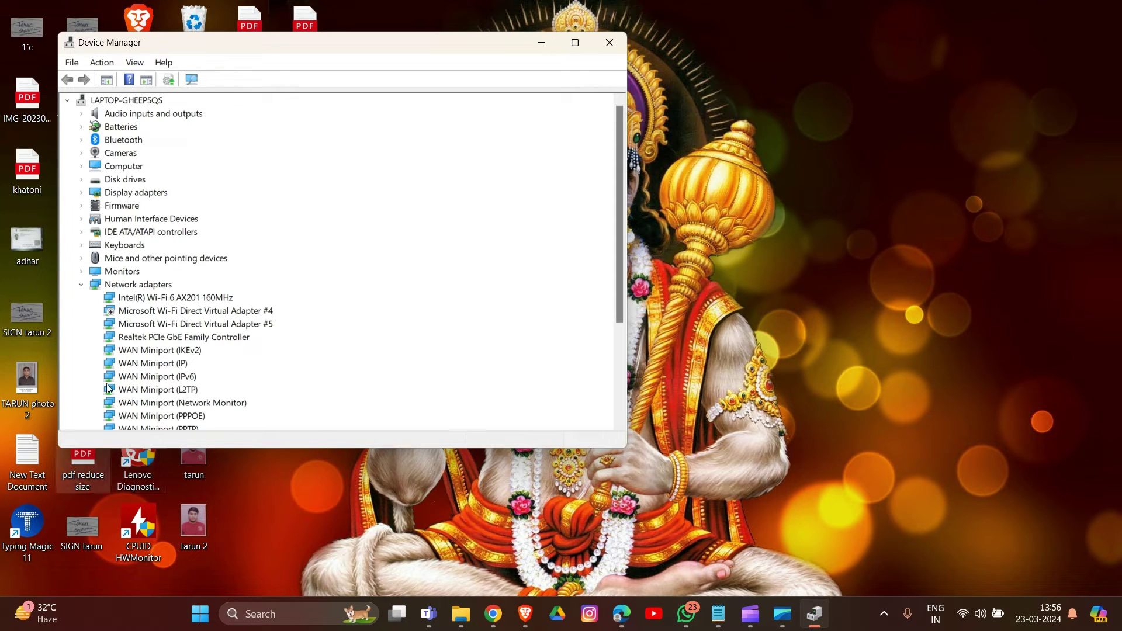
Open Update driver for the Realtek Microphone Array, close it unchanged, and return to the slideshow.
{"action": "double_click", "coordinate": [184, 115]}
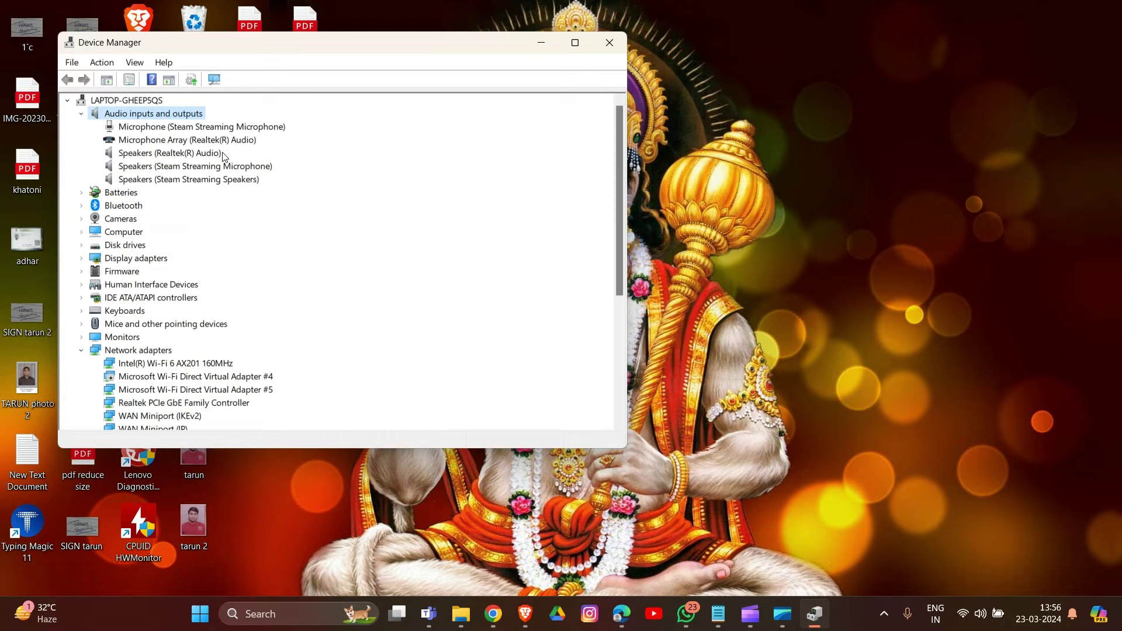
{"action": "right_click", "coordinate": [168, 139]}
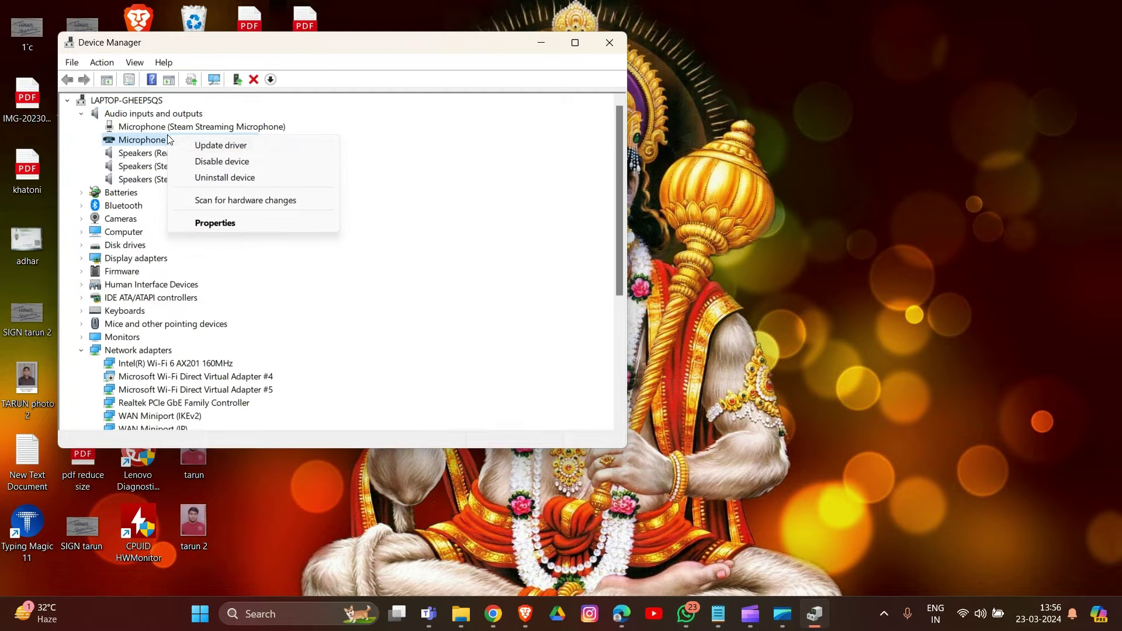
{"action": "left_click", "coordinate": [227, 151]}
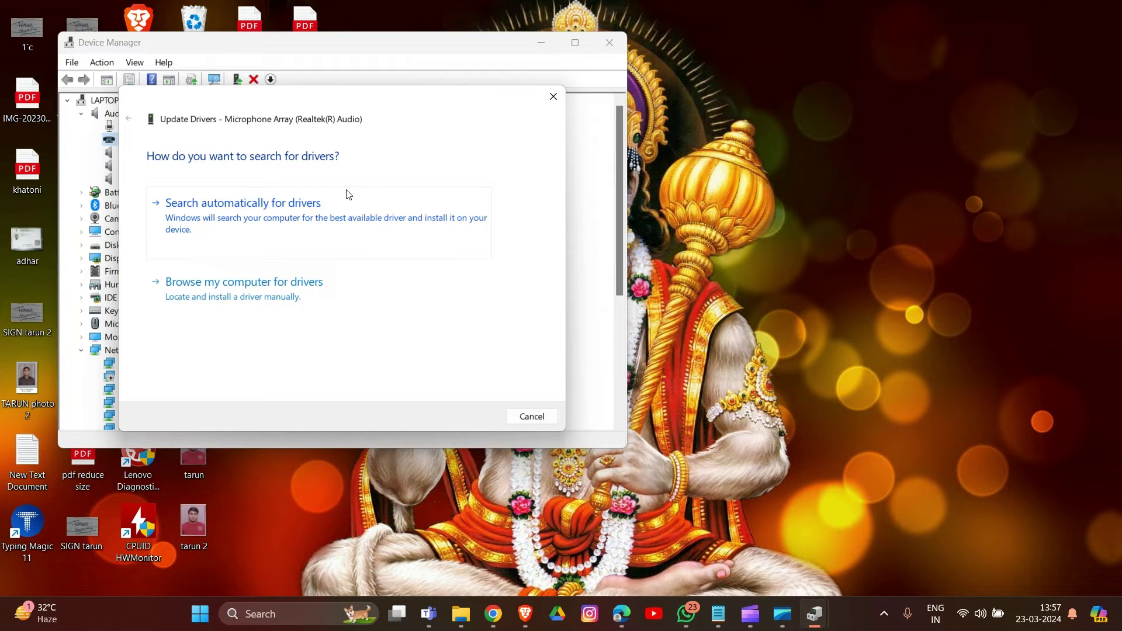
{"action": "left_click", "coordinate": [553, 96]}
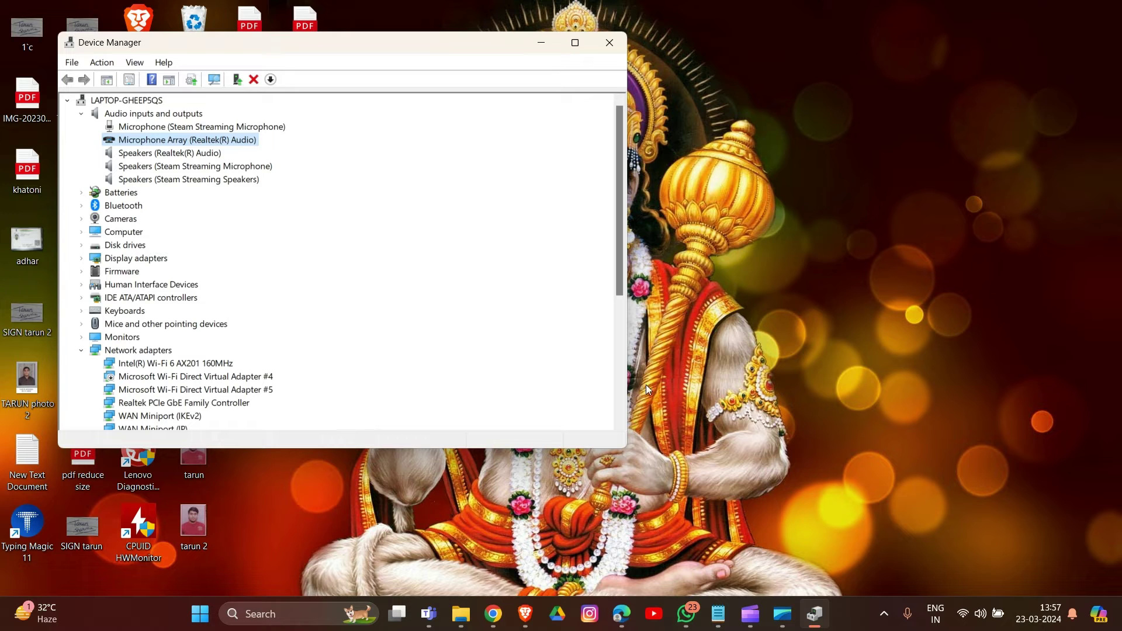
{"action": "left_click", "coordinate": [517, 611]}
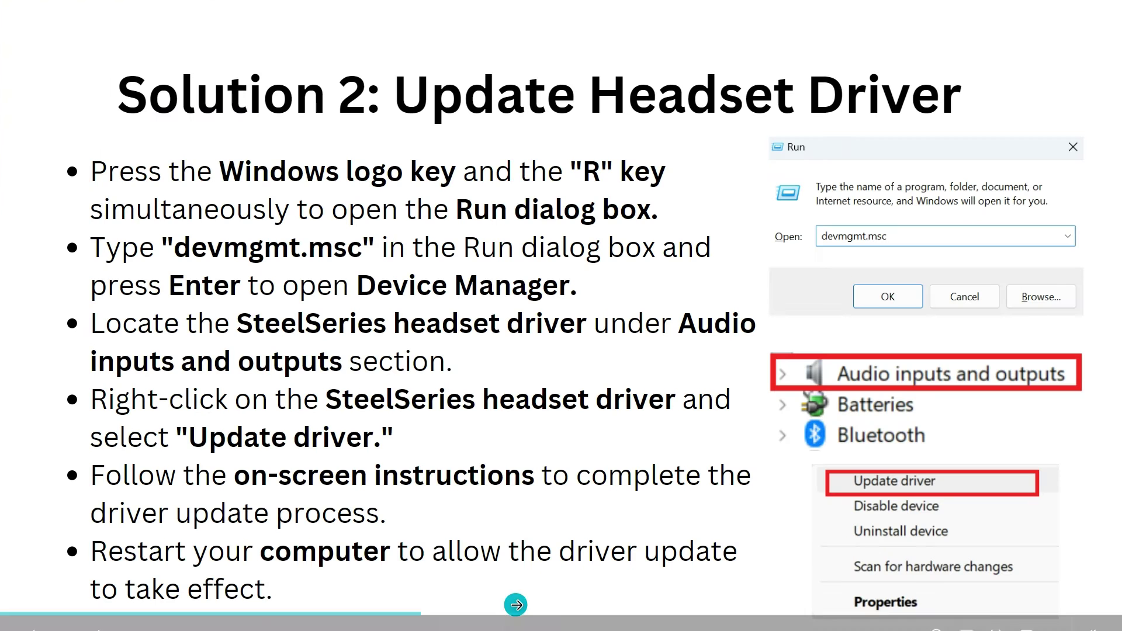
Advance past Solution 3 to the 'Solution 4: Allow Access to Microphone' slide.
{"action": "key", "text": "Right"}
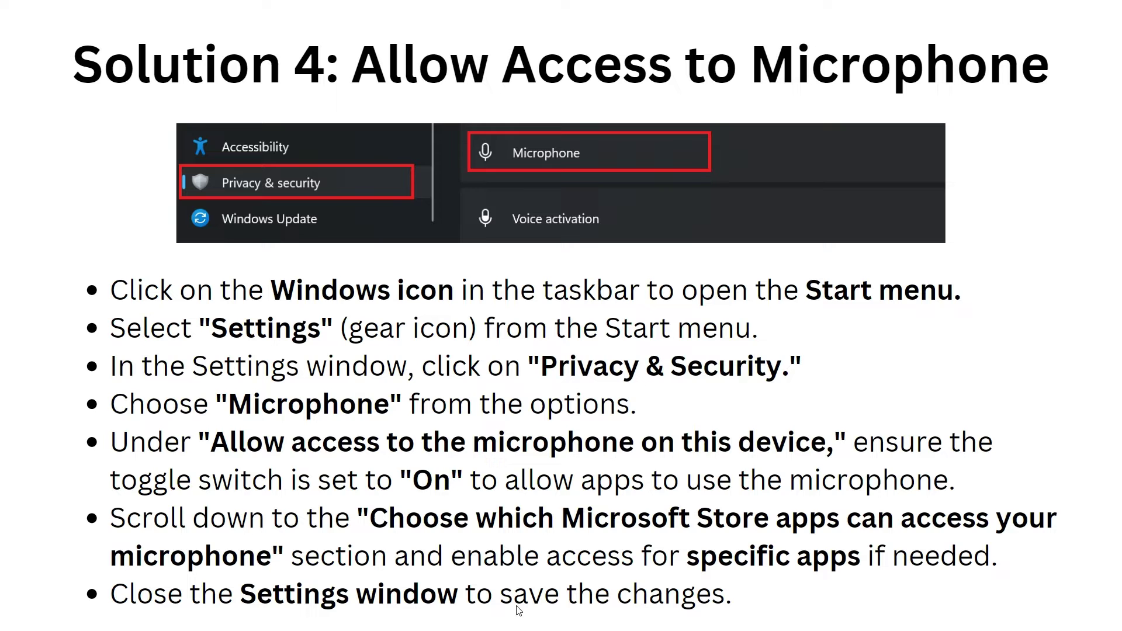
Minimize the slideshow and open Settings at Privacy & security > Microphone.
{"action": "left_click", "coordinate": [524, 614]}
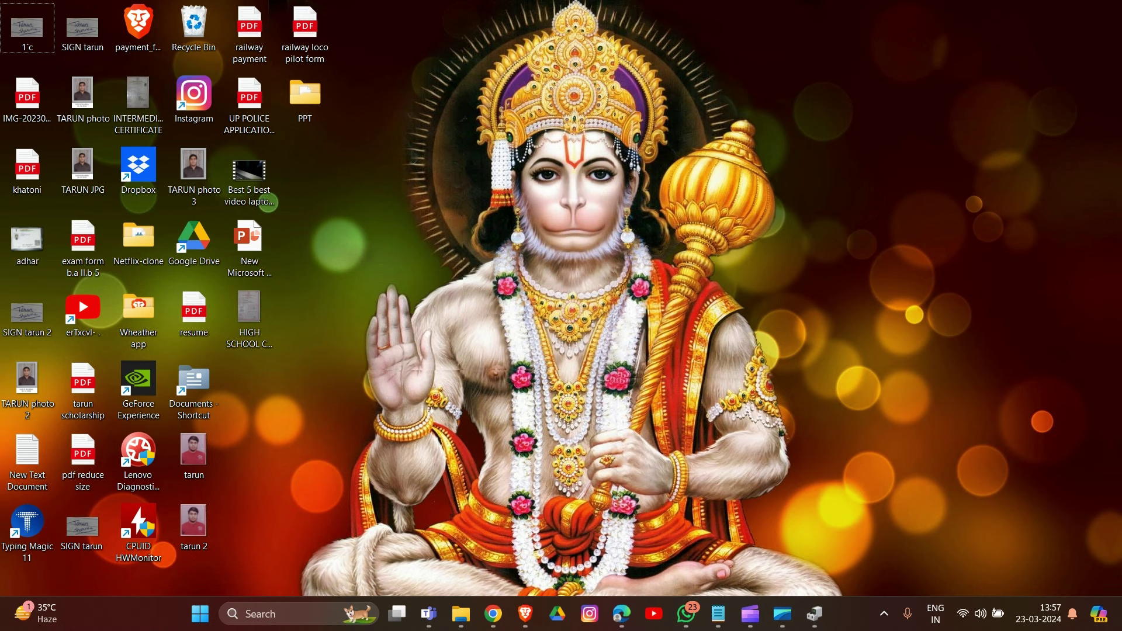
{"action": "left_click", "coordinate": [206, 621]}
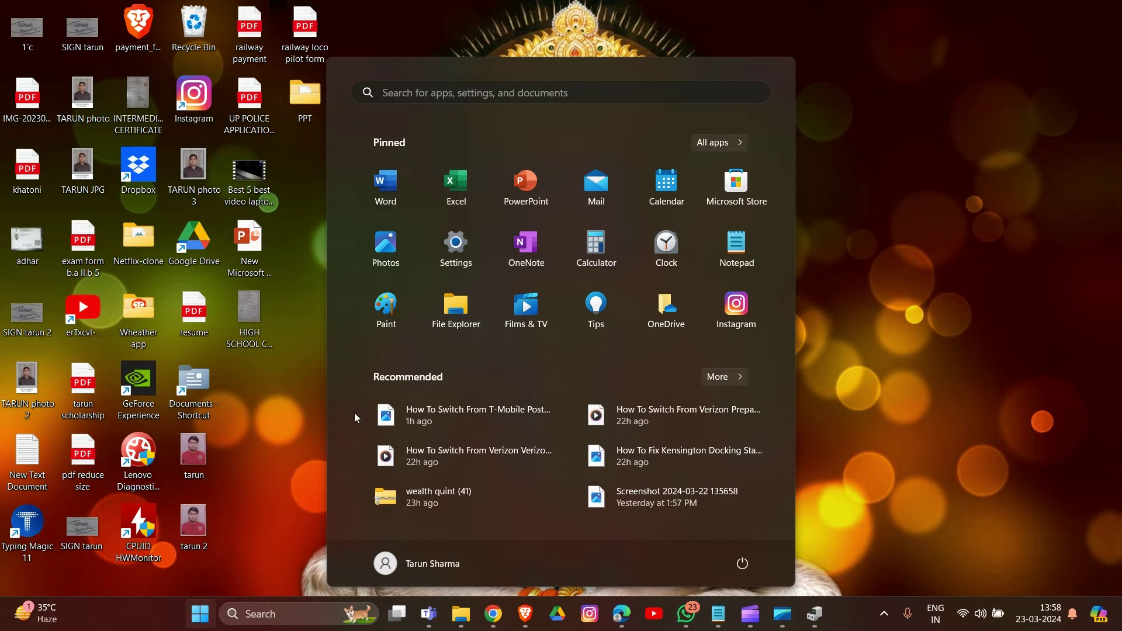
{"action": "left_click", "coordinate": [451, 269]}
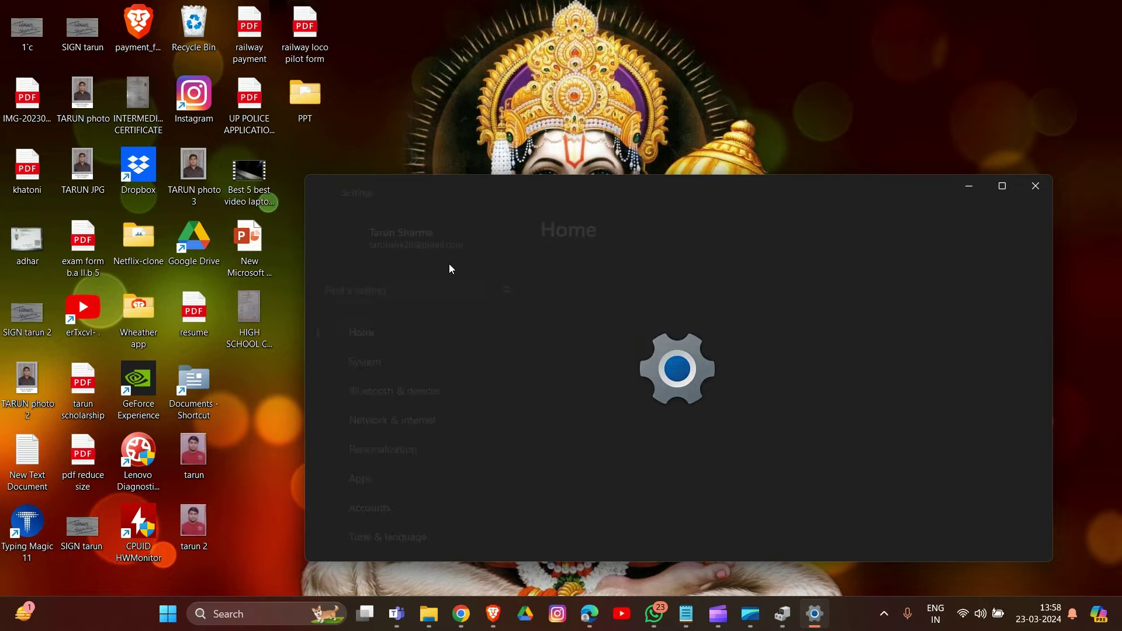
{"action": "scroll", "coordinate": [439, 394], "scroll_direction": "down", "scroll_amount": 3}
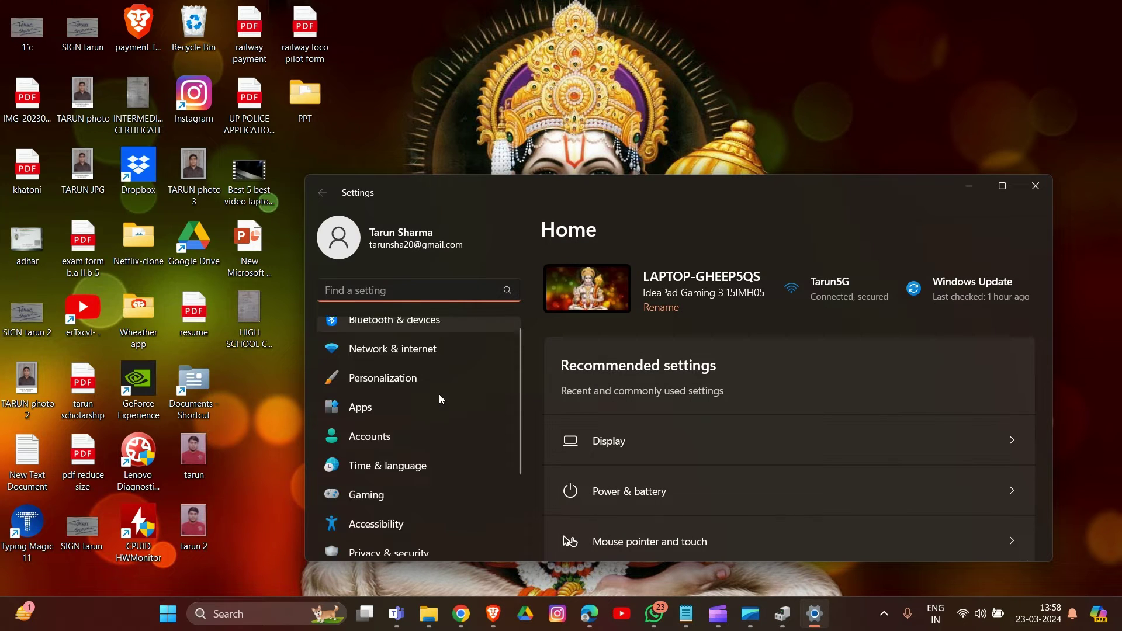
{"action": "left_click", "coordinate": [372, 516]}
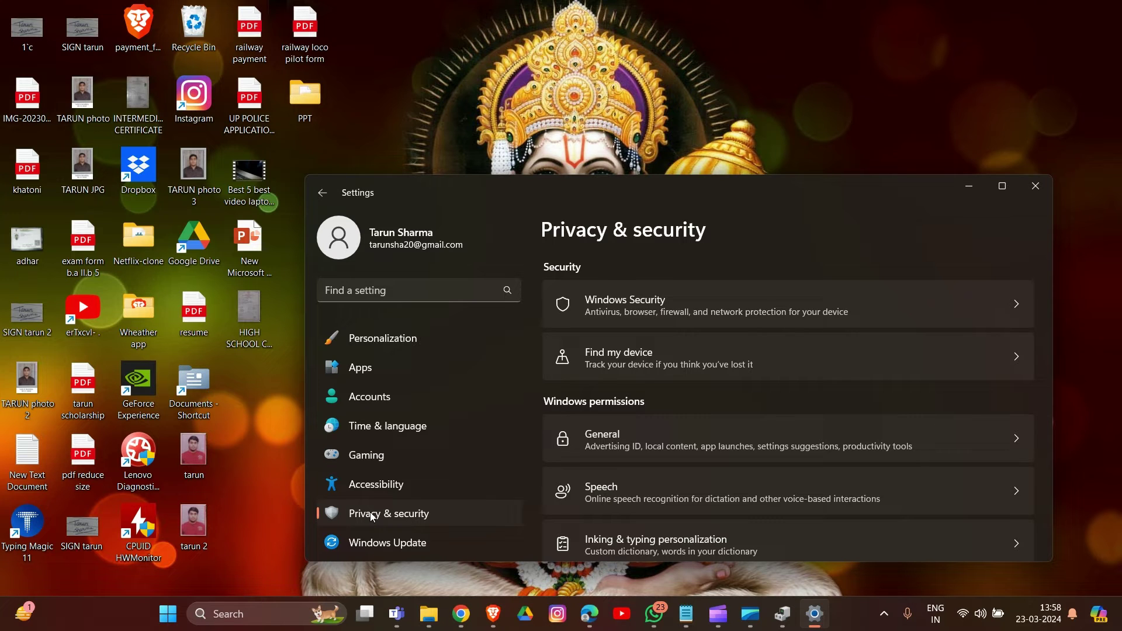
{"action": "scroll", "coordinate": [745, 420], "scroll_direction": "down", "scroll_amount": 3}
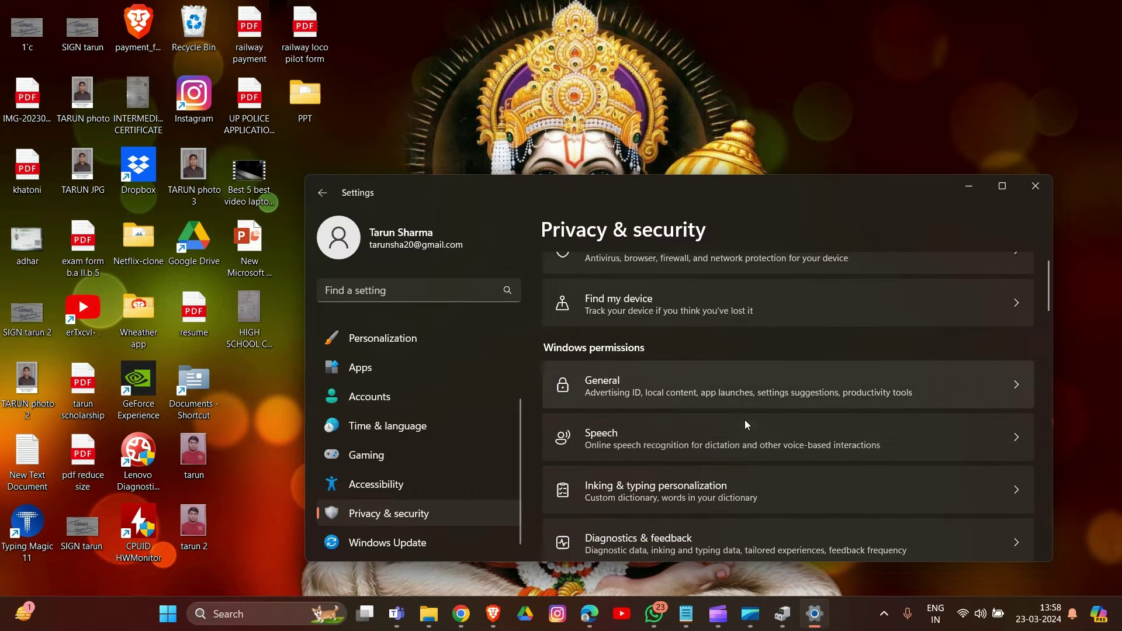
{"action": "scroll", "coordinate": [745, 422], "scroll_direction": "down", "scroll_amount": 7}
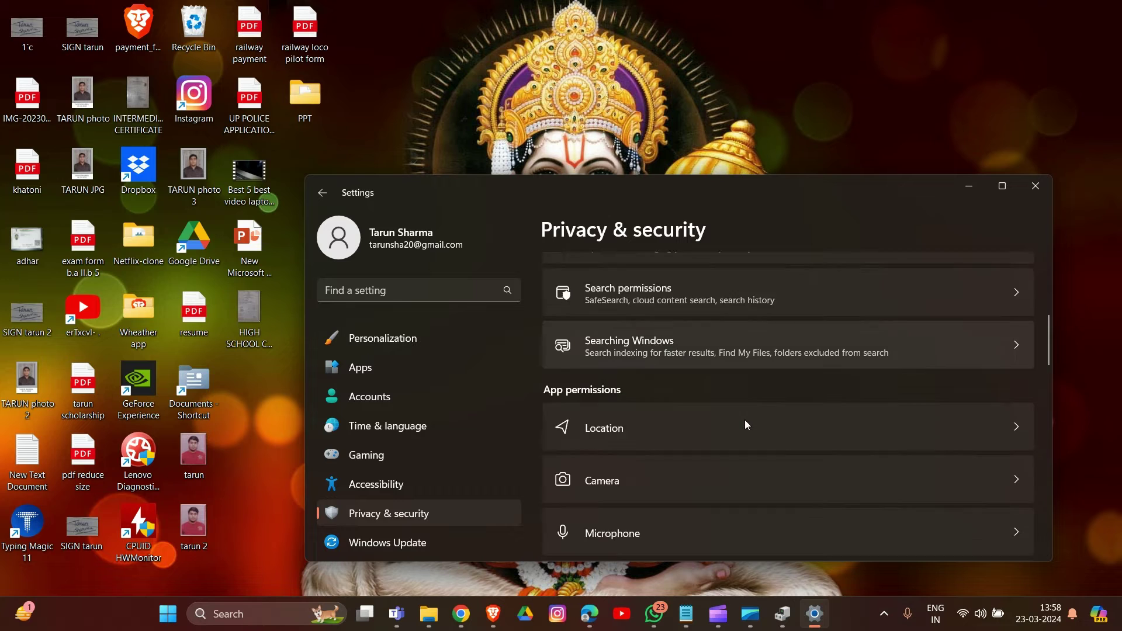
{"action": "left_click", "coordinate": [695, 436]}
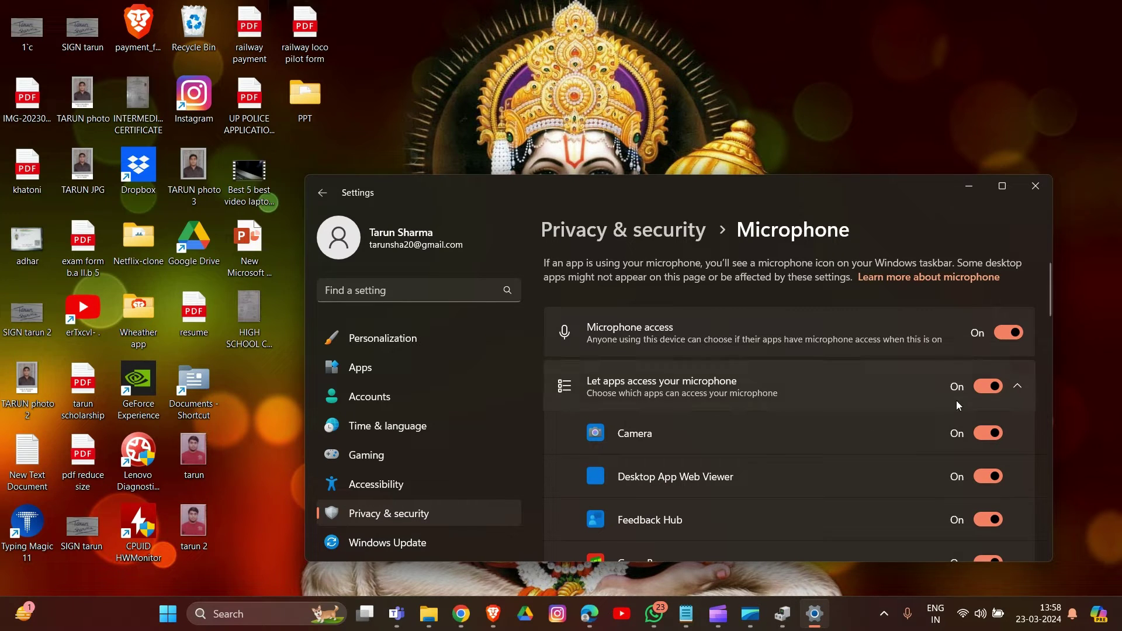
Confirm Microphone access and app microphone access are On, then close Settings.
{"action": "scroll", "coordinate": [780, 488], "scroll_direction": "down", "scroll_amount": 5}
{"action": "scroll", "coordinate": [780, 488], "scroll_direction": "down", "scroll_amount": 7}
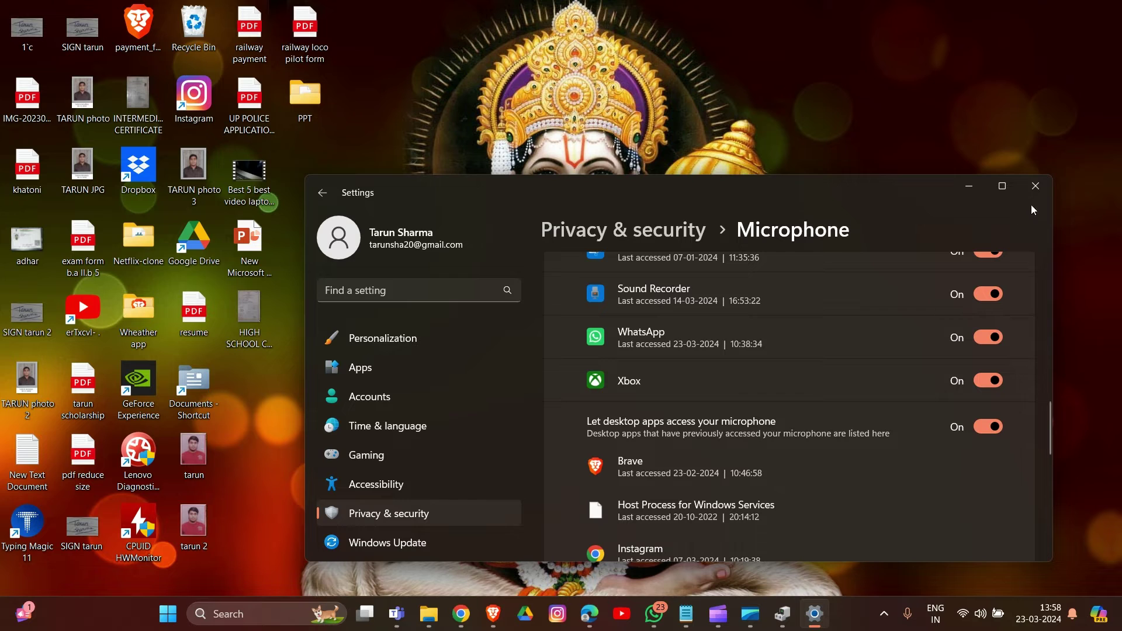
{"action": "left_click", "coordinate": [1043, 187]}
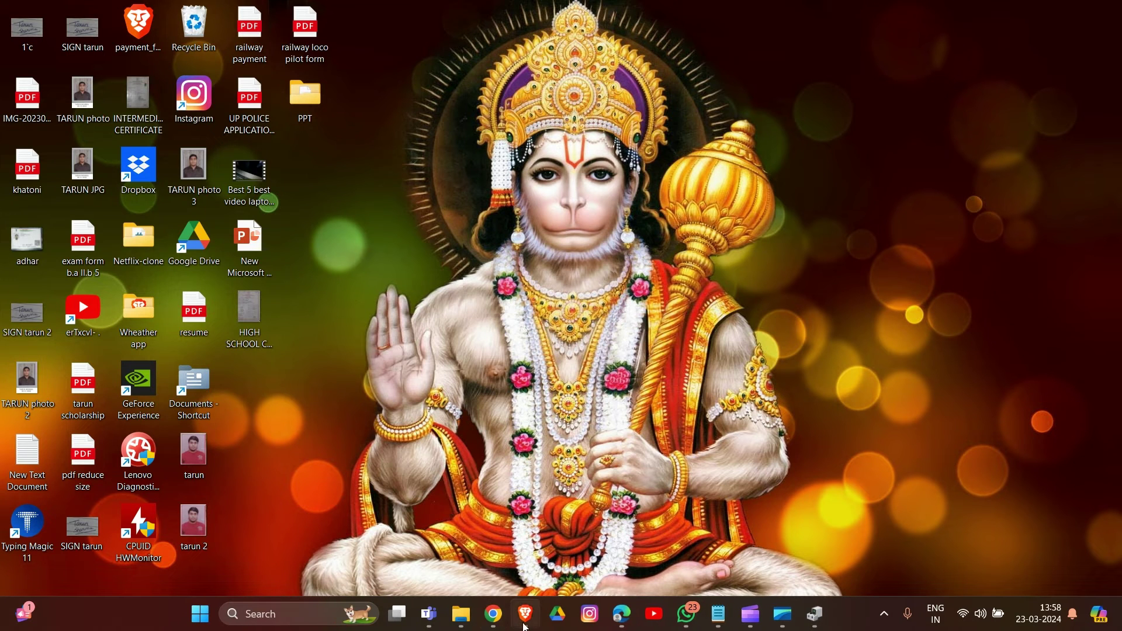